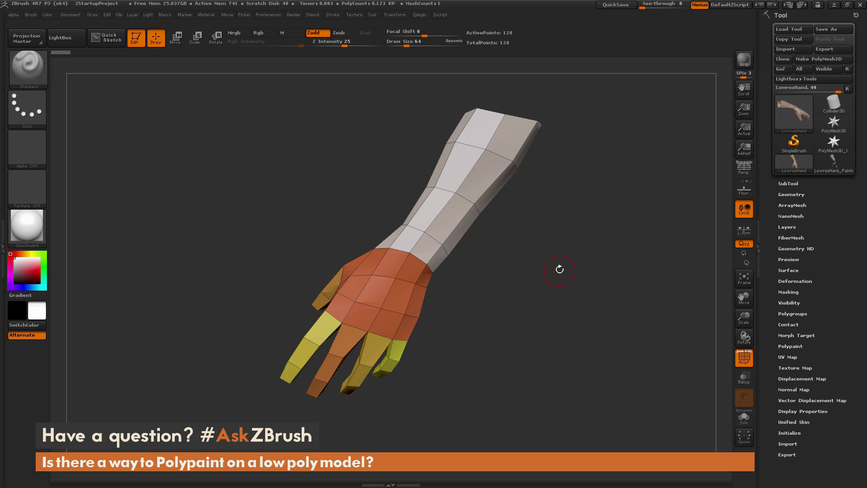
drag(562, 234, 570, 288)
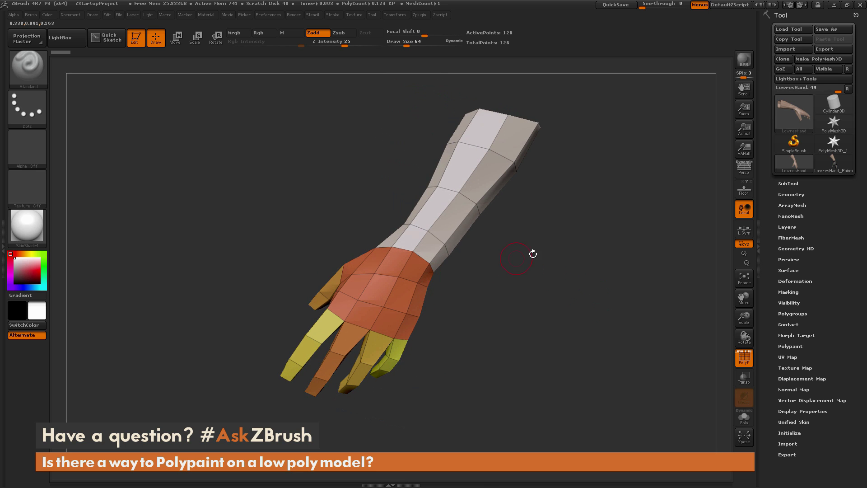
mouse_move(563, 252)
mouse_down()
mouse_move(603, 289)
mouse_move(576, 269)
mouse_move(555, 217)
mouse_move(578, 280)
mouse_move(566, 265)
mouse_move(524, 267)
mouse_move(566, 248)
mouse_up()
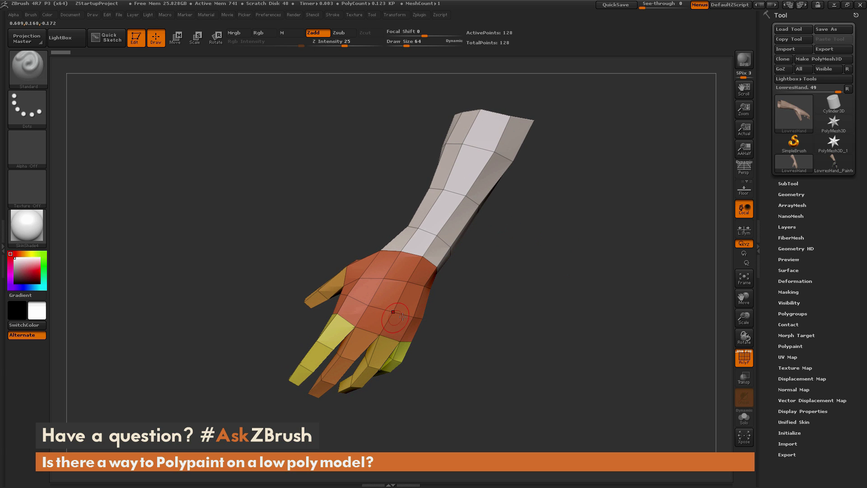
drag(495, 266, 499, 229)
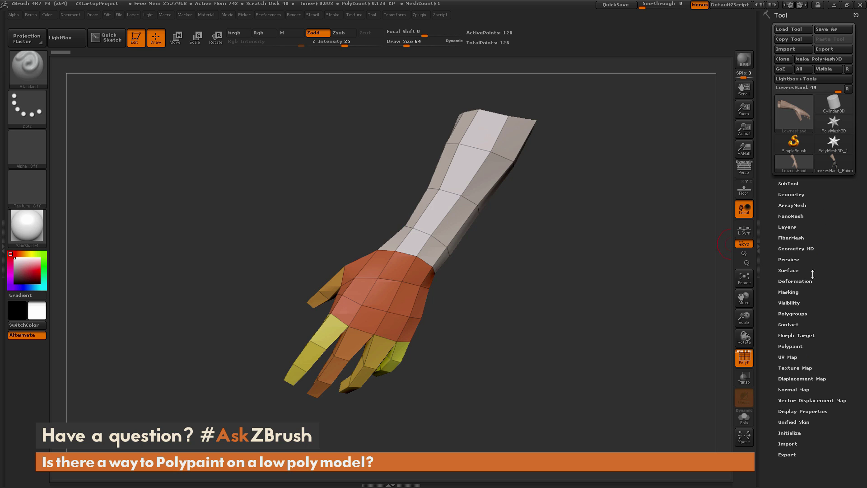
Step: Generate a texture from the hand's UV map, inspect its UV layout, and turn the texture display back off
click(799, 368)
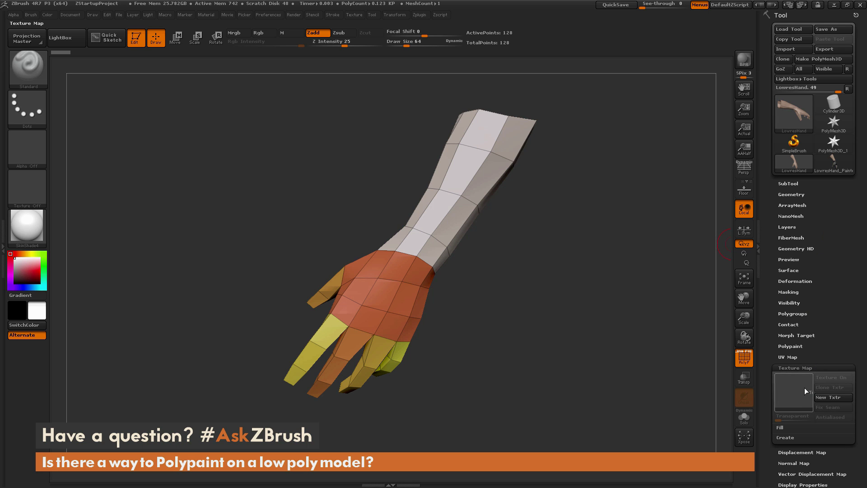
drag(805, 391, 819, 317)
click(802, 364)
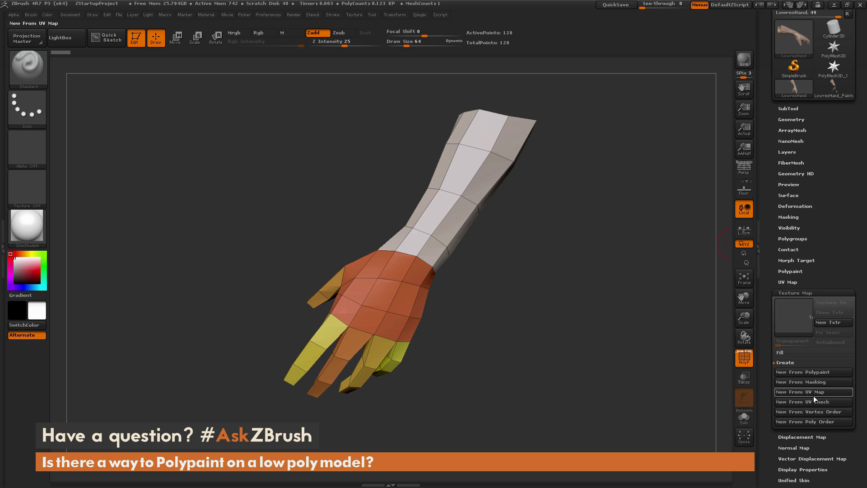
click(804, 392)
mouse_move(791, 314)
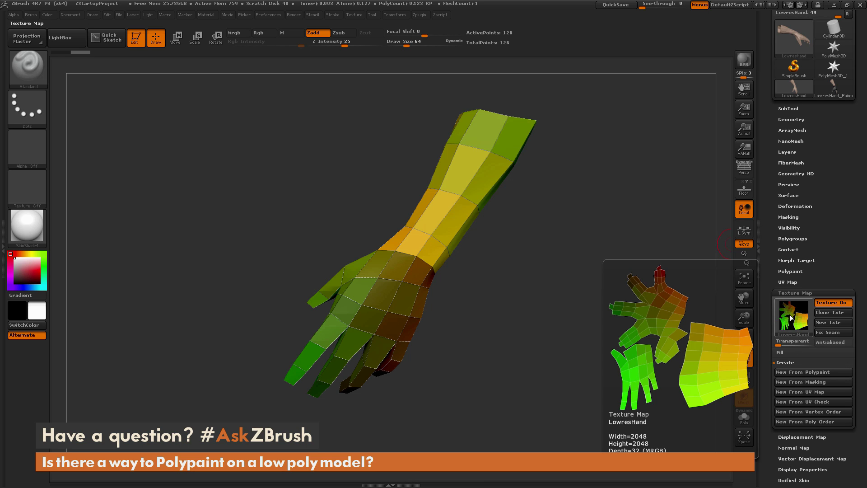
click(819, 303)
click(795, 293)
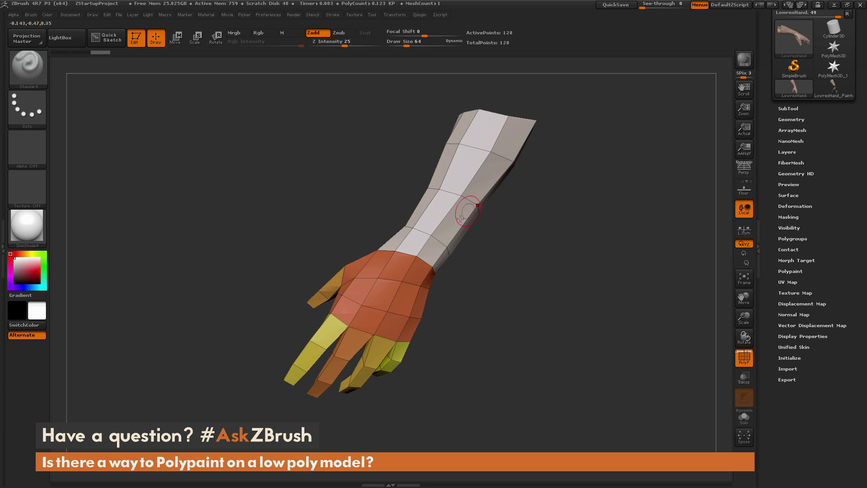
Step: Hide the polyframe display and set the Standard brush to paint only Rgb with a dark grey colour
drag(513, 300, 499, 293)
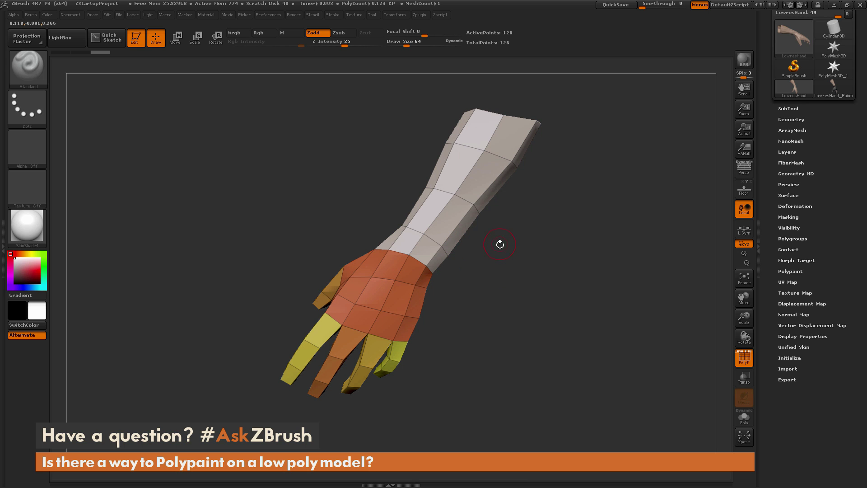
mouse_move(504, 275)
mouse_down()
mouse_move(515, 282)
mouse_move(501, 275)
mouse_move(507, 281)
mouse_up()
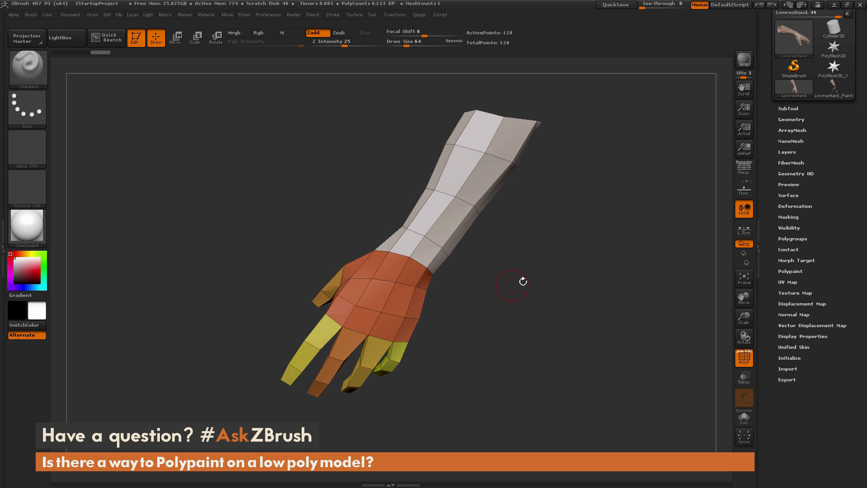
click(746, 363)
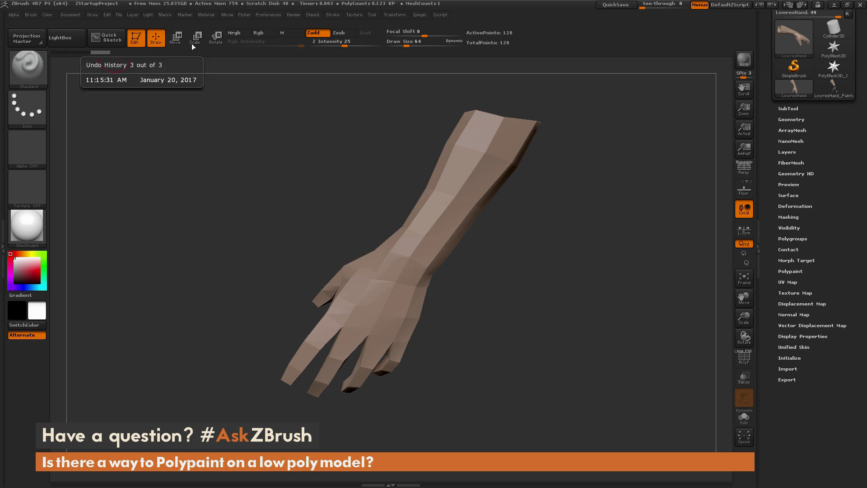
click(264, 33)
click(322, 35)
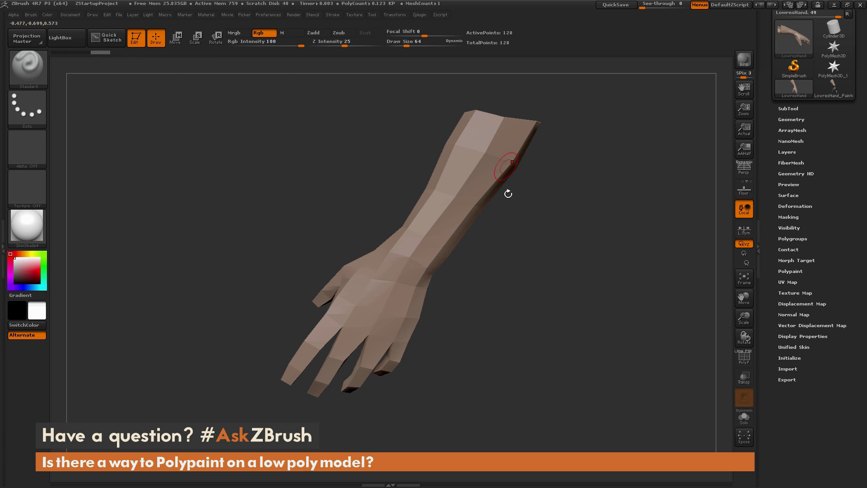
drag(40, 258, 14, 279)
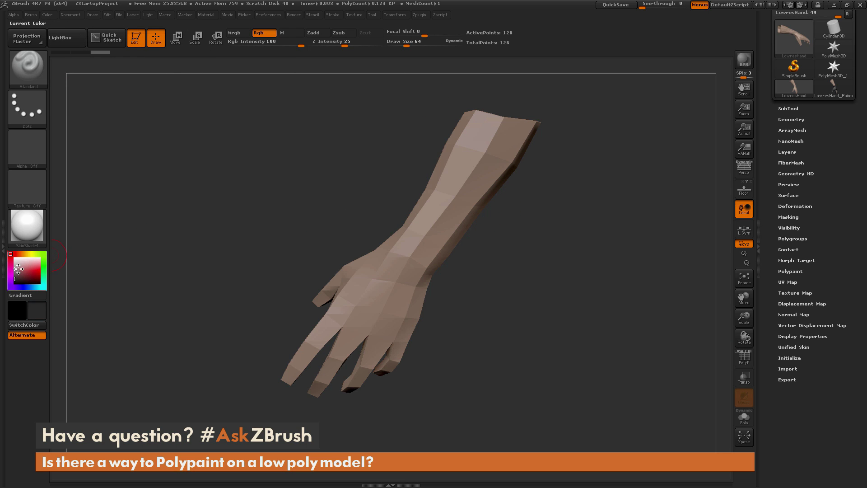
Step: Polypaint a dark stripe along the forearm of the low-poly model
drag(554, 209, 538, 194)
drag(499, 135, 417, 266)
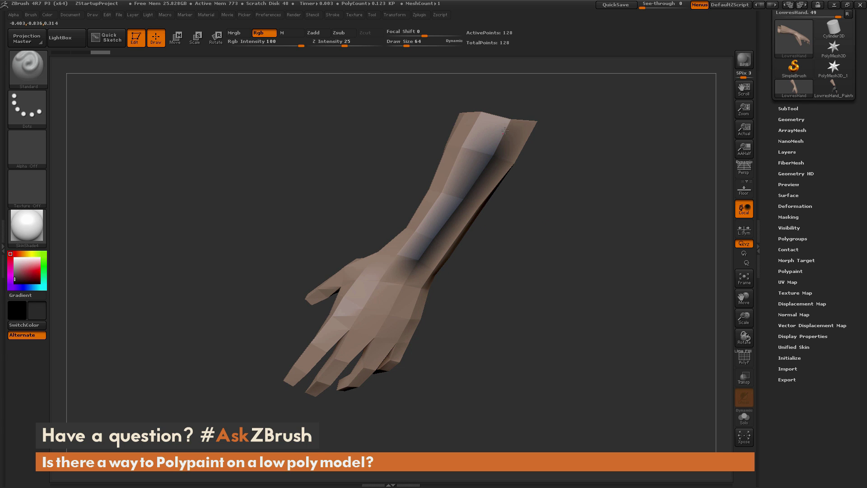
mouse_move(504, 131)
mouse_down()
mouse_move(471, 141)
mouse_move(397, 257)
mouse_up()
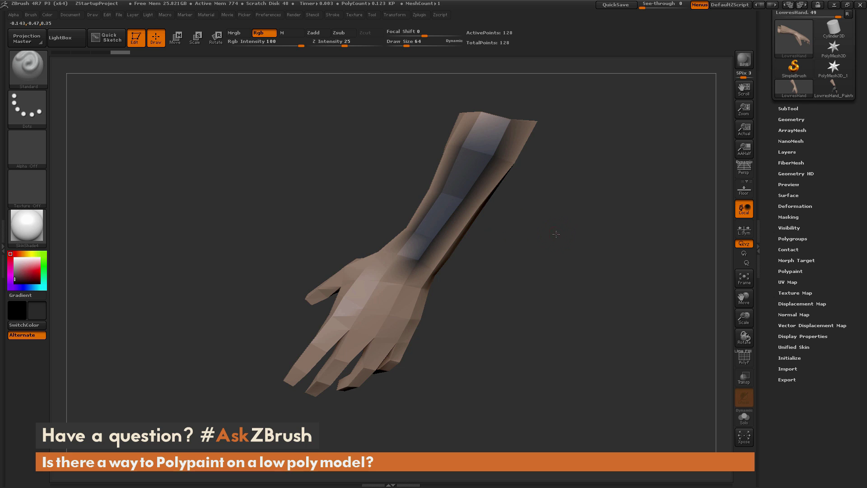
drag(556, 233, 460, 234)
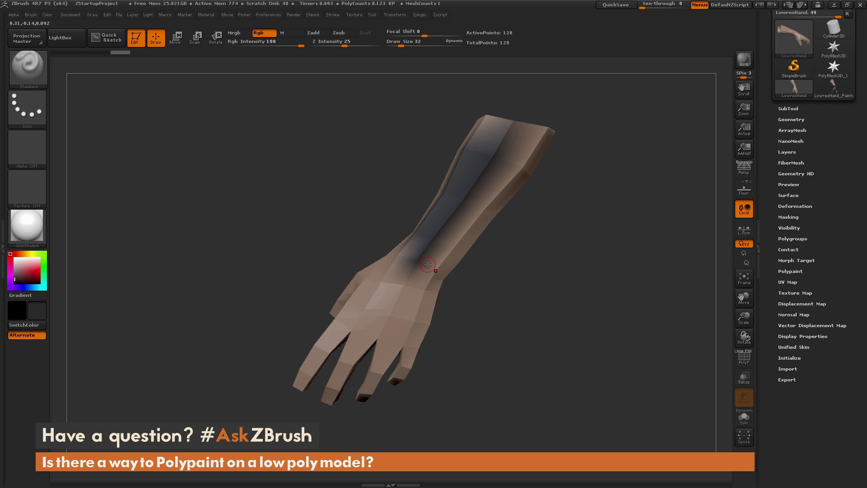
Step: Reduce the draw size to 28 and paint dark dabs on the back of the low-poly hand and wrist
key(bracketleft)
mouse_move(417, 317)
mouse_down()
mouse_move(382, 268)
mouse_move(414, 243)
mouse_up()
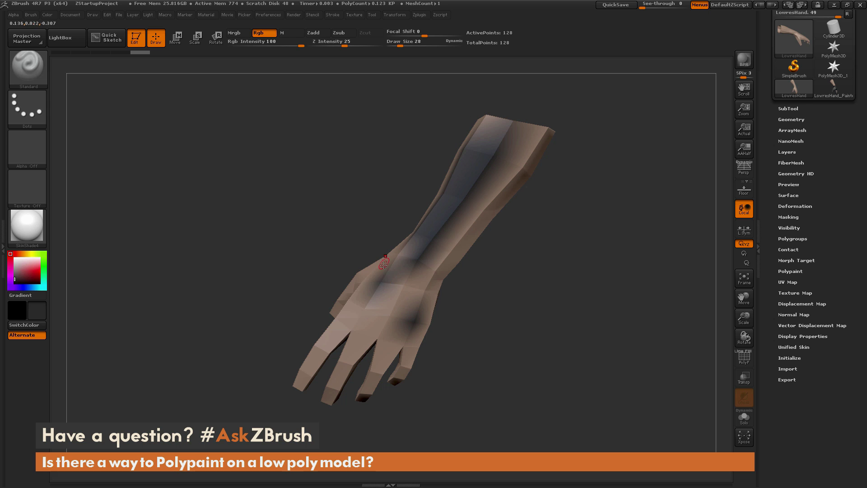
drag(538, 276, 557, 268)
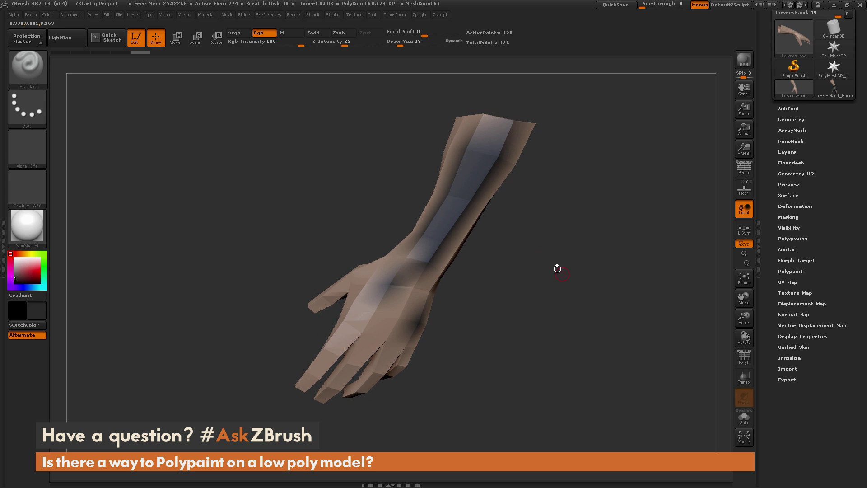
mouse_move(505, 266)
mouse_down()
mouse_move(512, 270)
mouse_move(500, 262)
mouse_move(506, 263)
mouse_up()
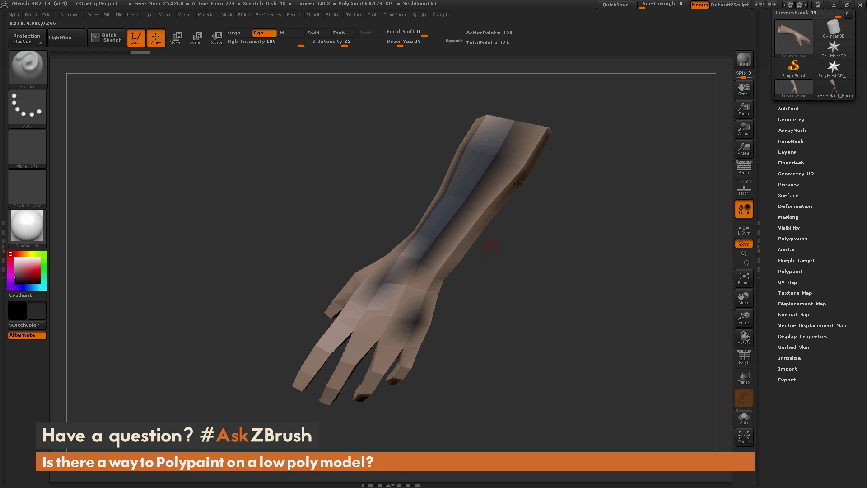
Step: Subdivide the painted hand with smoothing on up to subdivision level 7
drag(772, 107, 772, 181)
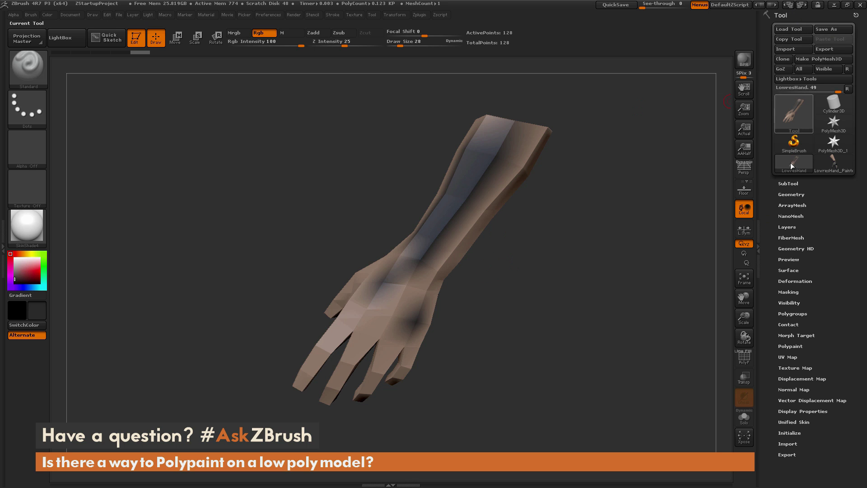
click(791, 194)
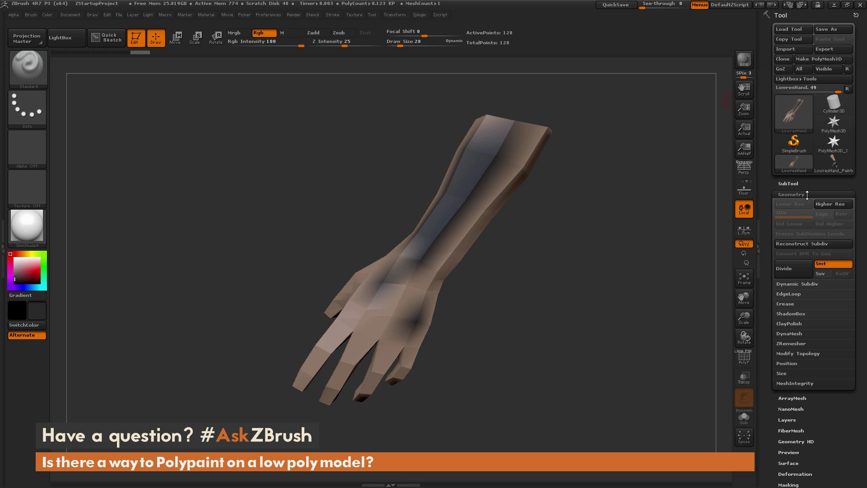
click(793, 269)
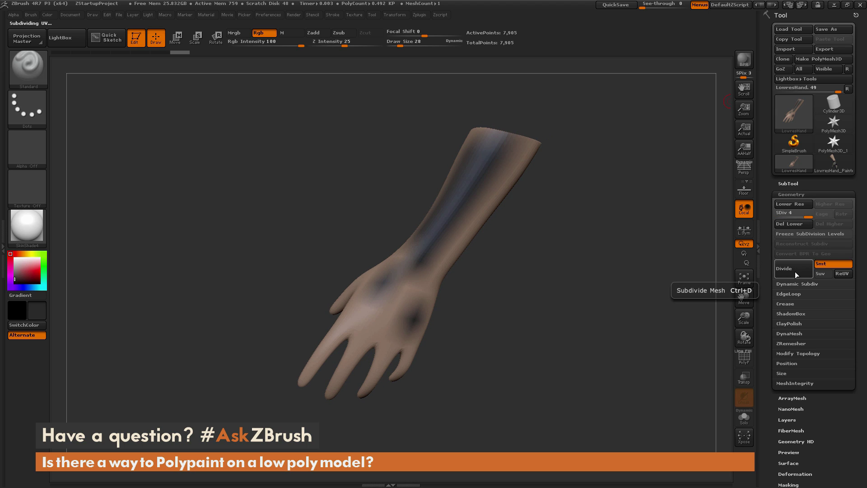
click(795, 272)
click(796, 272)
click(796, 272)
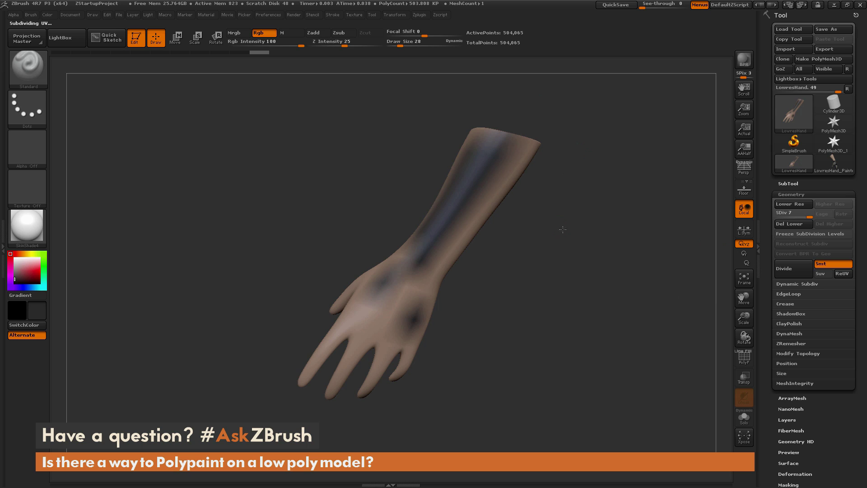
Step: Paint a curved dark stroke on the back of the smoothed hand and inspect the hand and fingers from several sides
drag(562, 230, 496, 197)
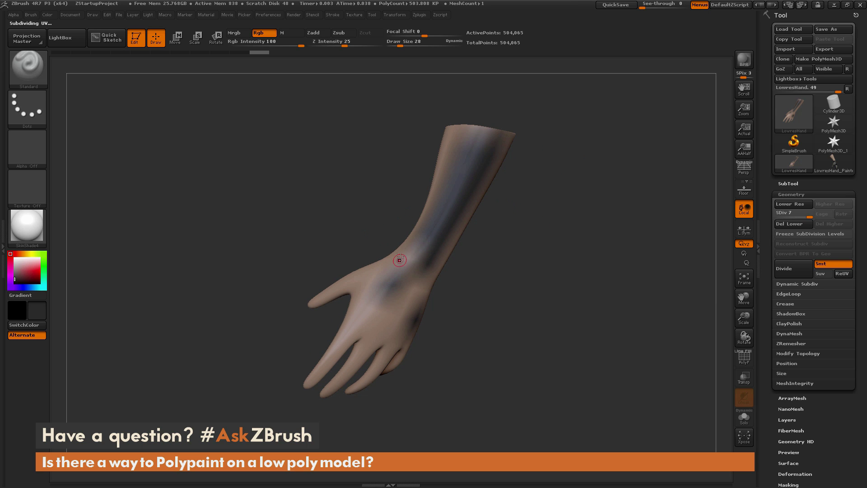
mouse_move(395, 275)
mouse_down()
mouse_move(401, 322)
mouse_move(380, 327)
mouse_move(398, 264)
mouse_up()
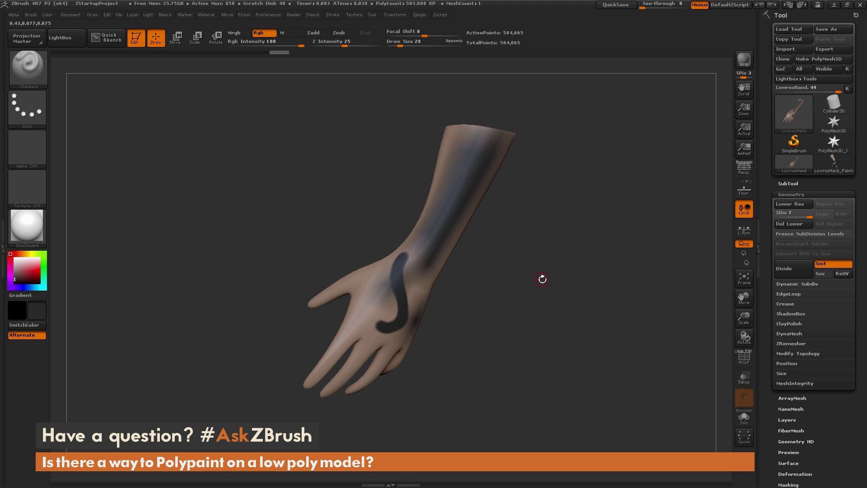
drag(537, 277, 559, 286)
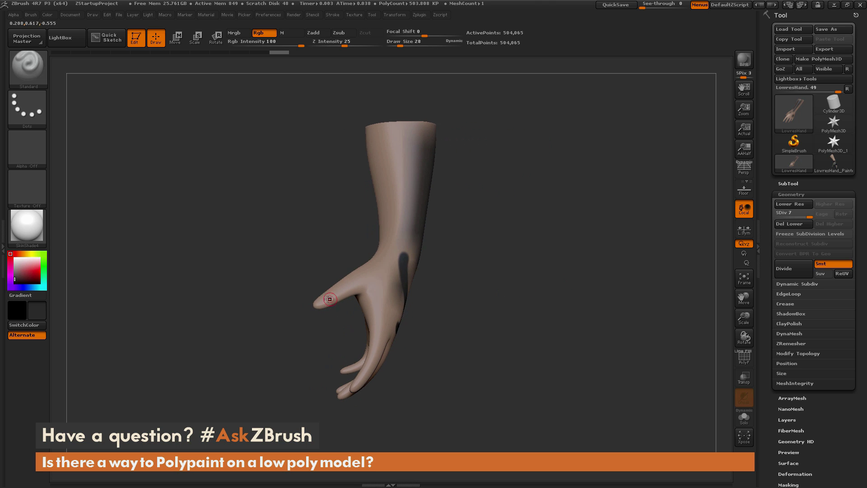
mouse_move(457, 314)
mouse_down()
mouse_move(470, 279)
mouse_move(371, 284)
mouse_up()
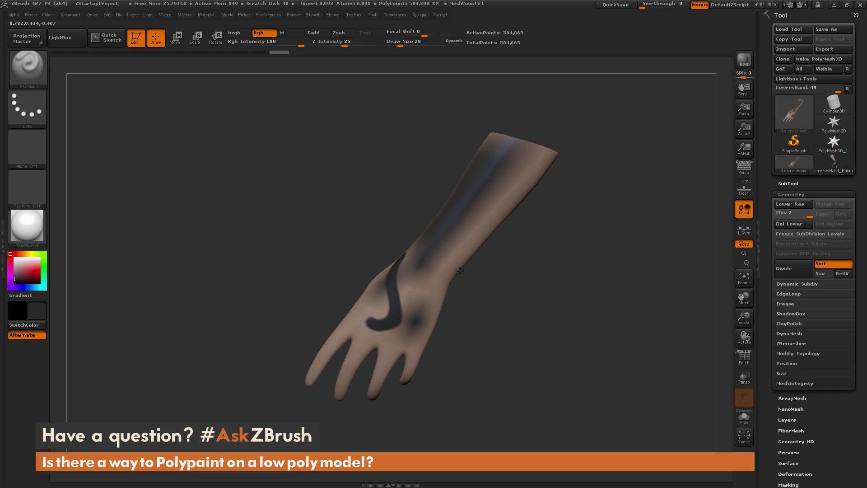
drag(371, 389, 360, 355)
drag(403, 402, 407, 299)
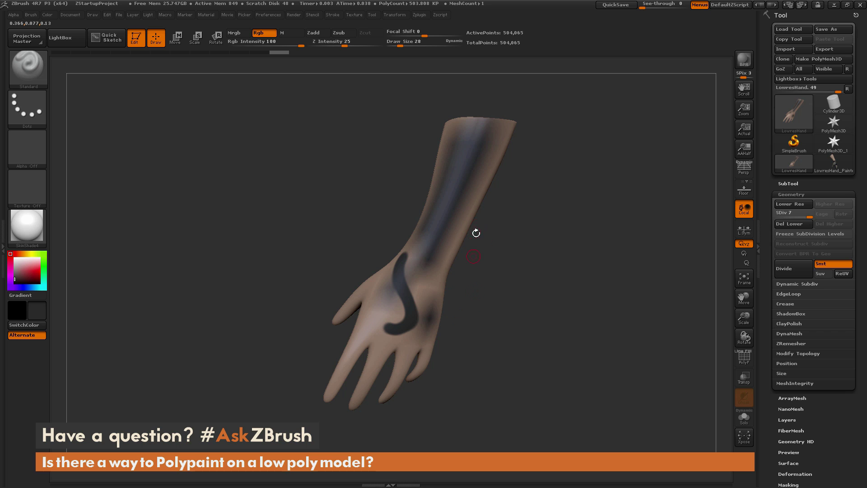
Step: Step the hand down to its lowest subdivision level and compare its shape with the smoothed version
key(ctrl)
key(shift+d)
key(shift+d)
key(shift+d)
key(shift+d)
key(shift+d)
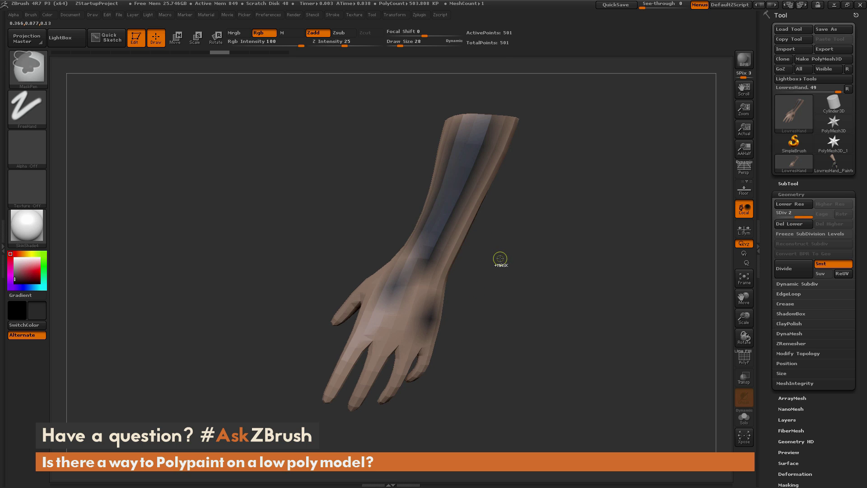
key(shift+d)
mouse_move(502, 255)
mouse_down()
mouse_move(526, 268)
mouse_move(504, 263)
mouse_move(512, 266)
mouse_move(542, 209)
mouse_up()
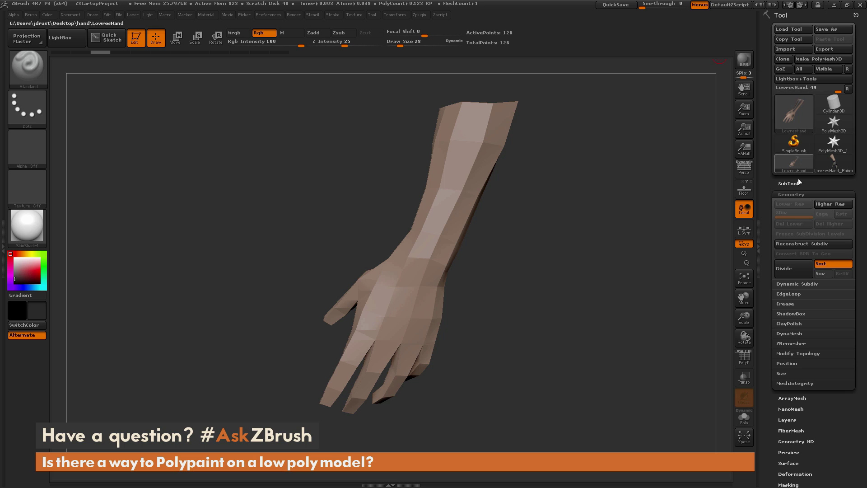
Step: Turn off the subdivide smooth modifier (Smt) and divide the low-poly hand up to subdivision level 8
click(828, 264)
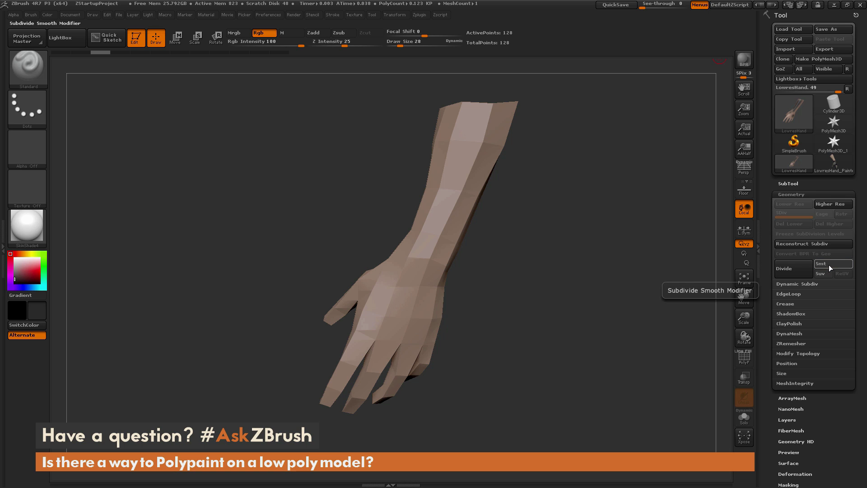
click(790, 270)
click(790, 272)
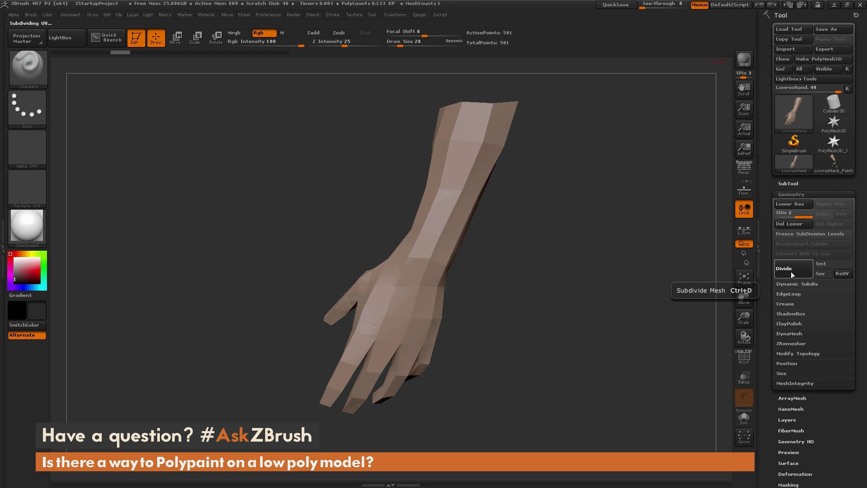
click(793, 272)
click(793, 272)
click(793, 272)
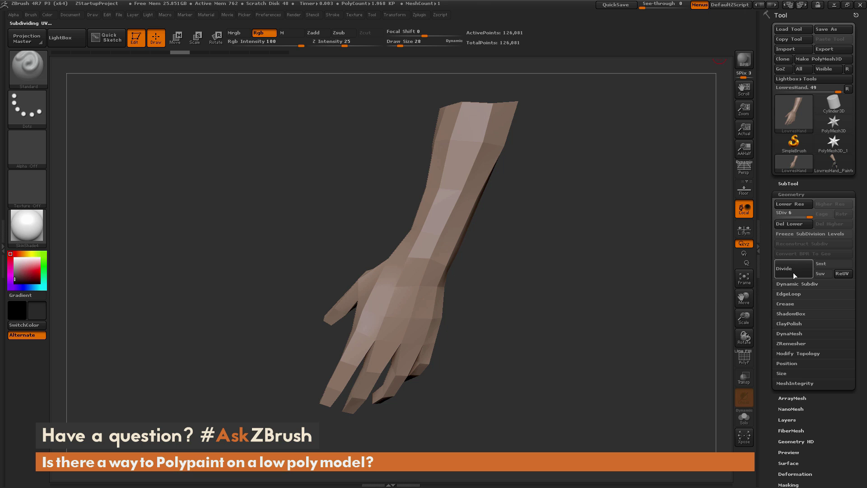
click(793, 272)
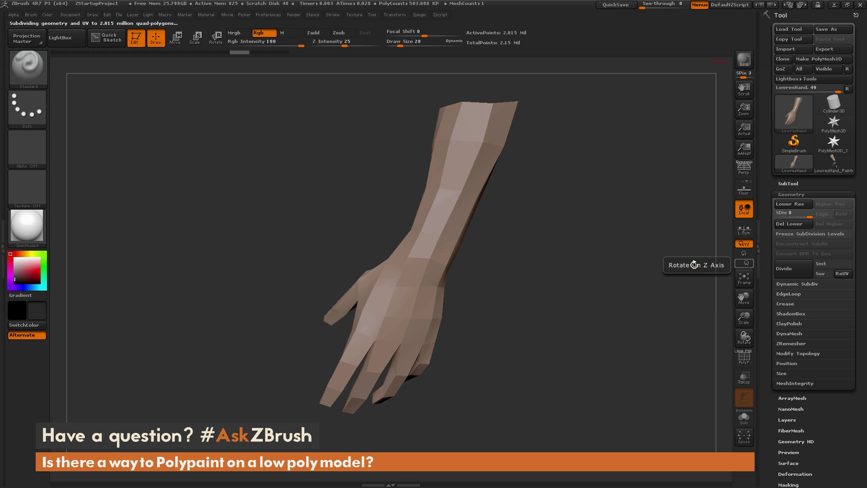
Step: Paint a wavy dark stroke along the forearm of the faceted, subdivided hand
drag(506, 274, 541, 221)
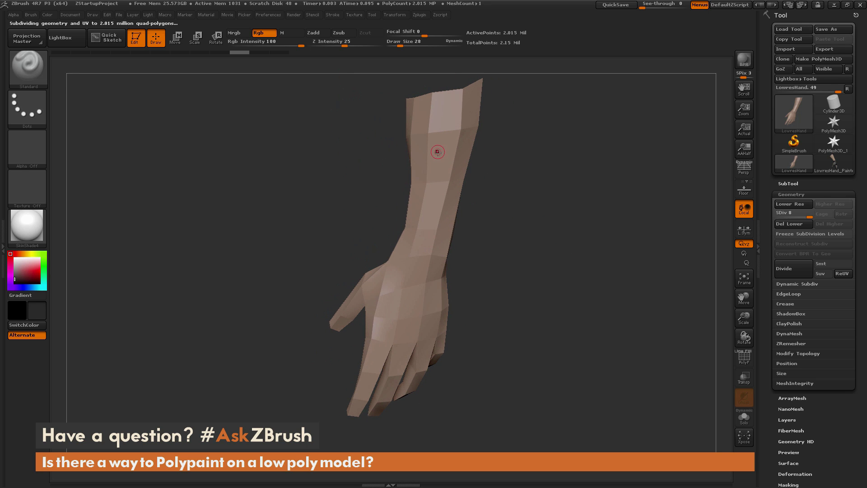
drag(479, 203, 497, 189)
mouse_move(440, 148)
mouse_down()
mouse_move(429, 185)
mouse_move(433, 246)
mouse_move(425, 199)
mouse_move(435, 137)
mouse_up()
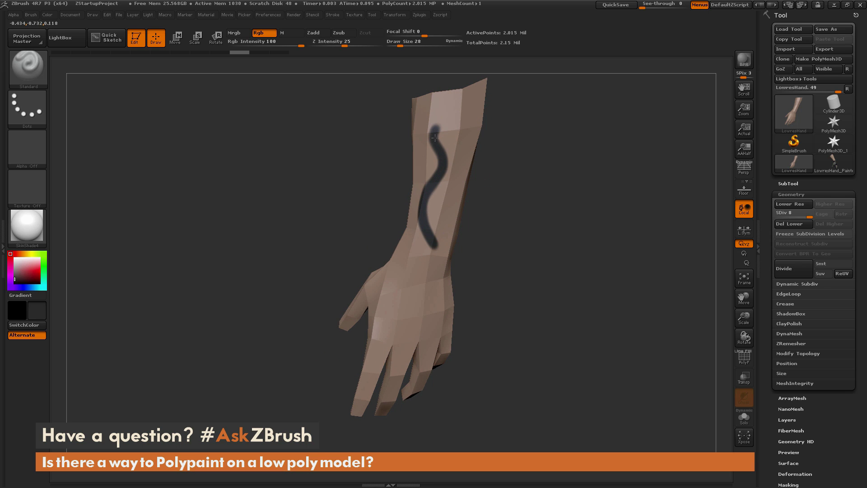
Step: Finish the wavy dark forearm stroke and switch to the LowresHand_Painted model, viewing the back of its glove
drag(426, 200, 436, 242)
mouse_move(494, 209)
mouse_down()
mouse_move(508, 165)
mouse_move(585, 251)
mouse_move(562, 257)
mouse_move(579, 227)
mouse_up()
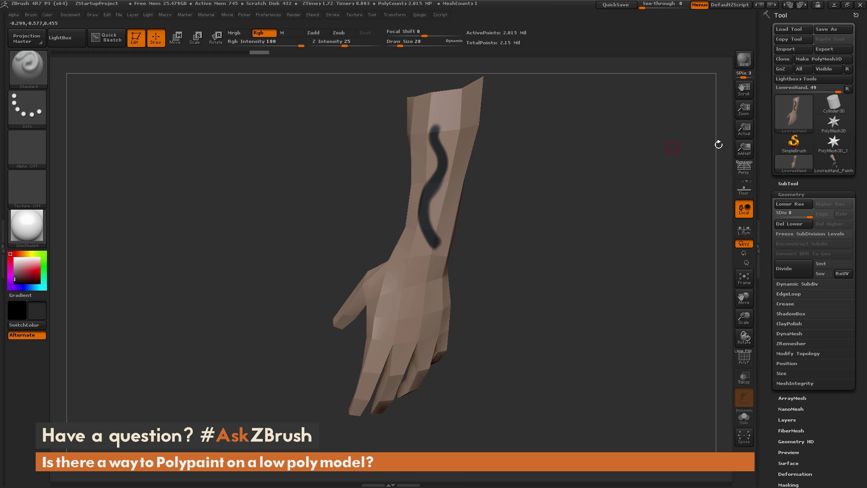
click(832, 170)
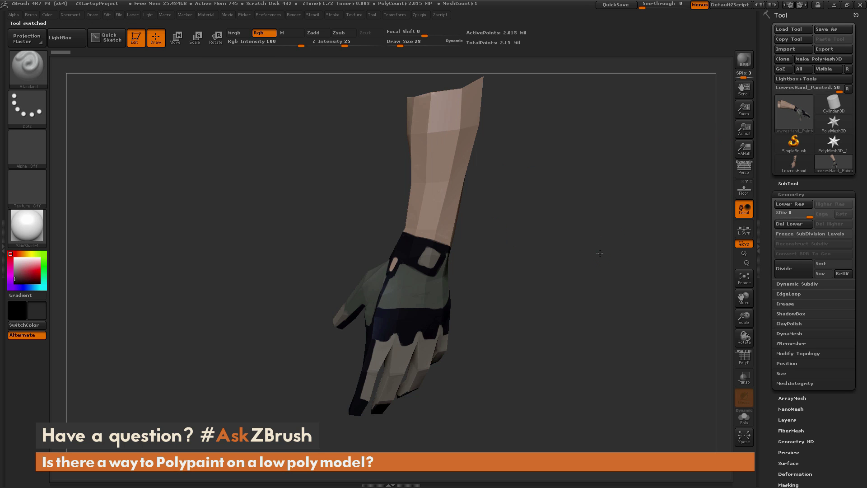
mouse_move(596, 256)
mouse_down()
mouse_move(552, 226)
mouse_move(572, 231)
mouse_move(484, 263)
mouse_up()
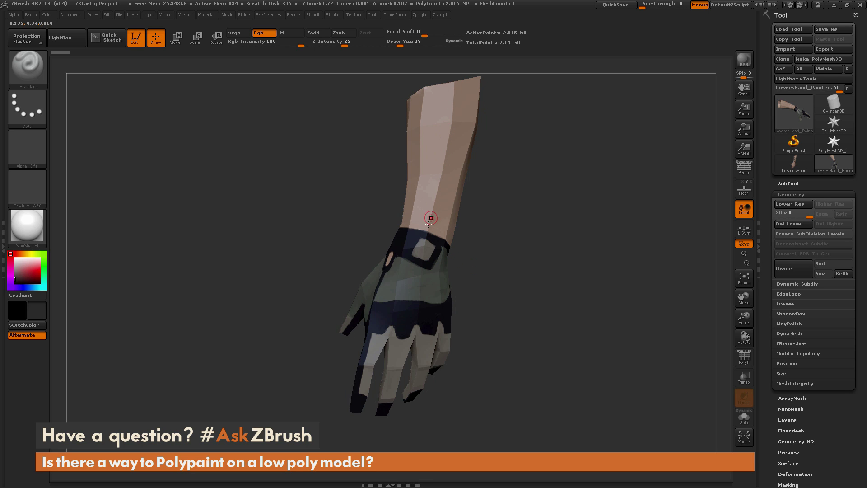
Step: Apply the Flat Color material to the painted hand and view it from the palm side
click(25, 226)
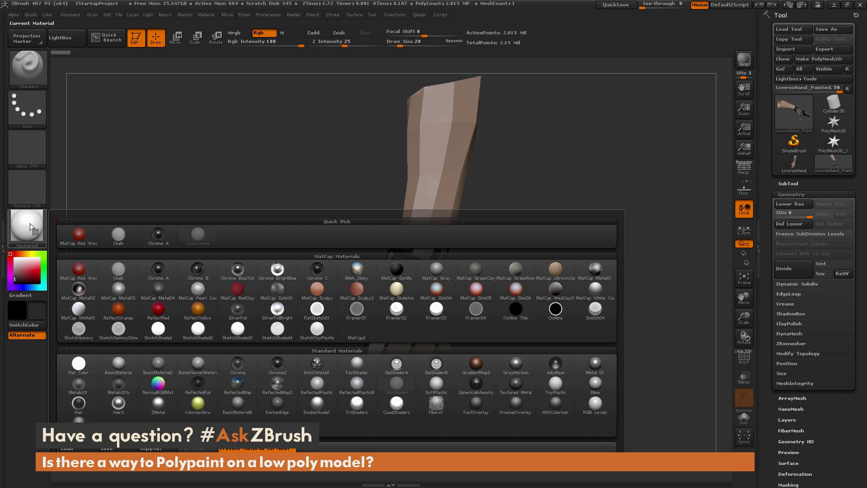
click(86, 365)
drag(595, 185, 533, 207)
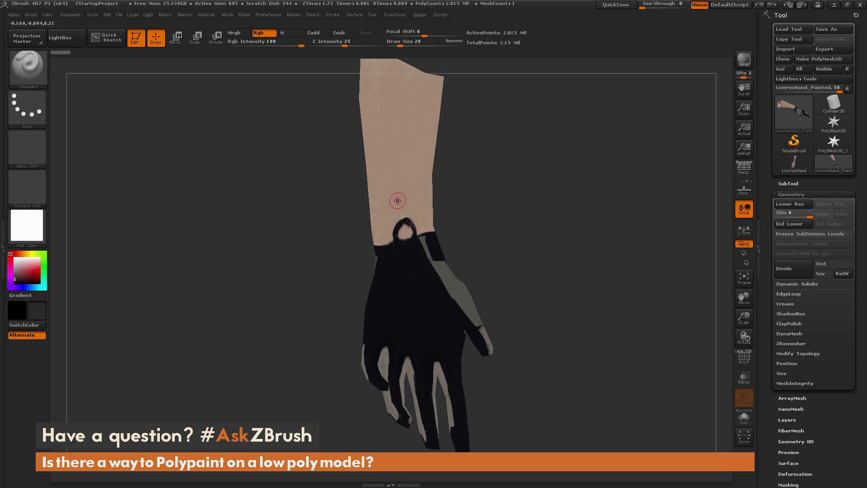
Step: Sample the glove's dark colour, set Draw Size to 12, and repaint the outline of the loop at the palm-side wrist
key(c)
key(c)
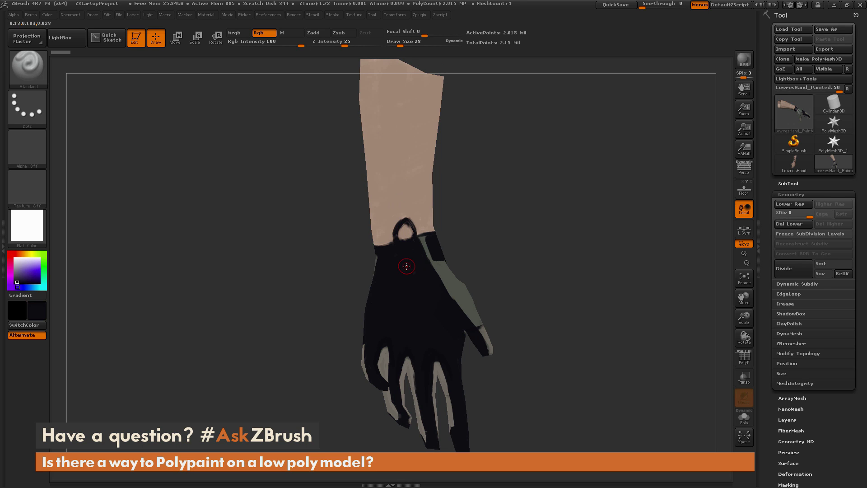
key(c)
key(c)
key([)
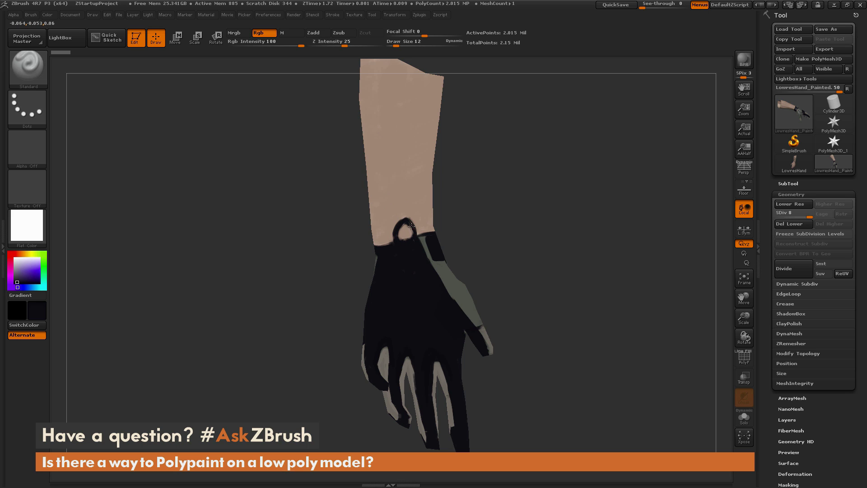
mouse_move(406, 222)
mouse_down()
mouse_move(412, 243)
mouse_move(411, 229)
mouse_up()
drag(475, 170, 429, 240)
key(ctrl+shift+z)
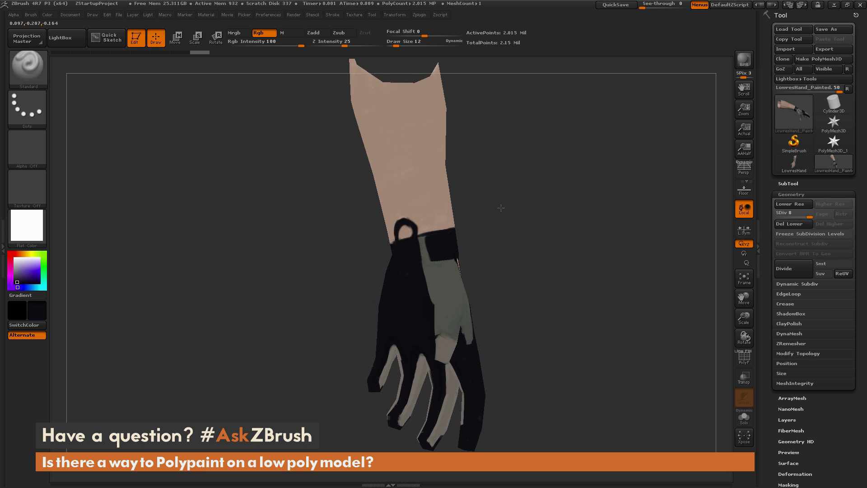
Step: Touch up the dark wristband of the glove around the skin opening and the grey patch on the back
key(ctrl+shift+z)
key(ctrl+shift+z)
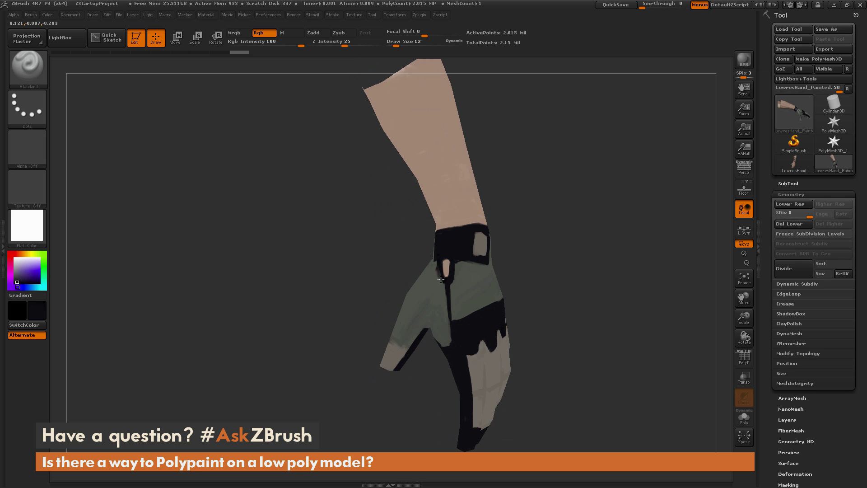
key(ctrl+shift+z)
key(ctrl+shift+z)
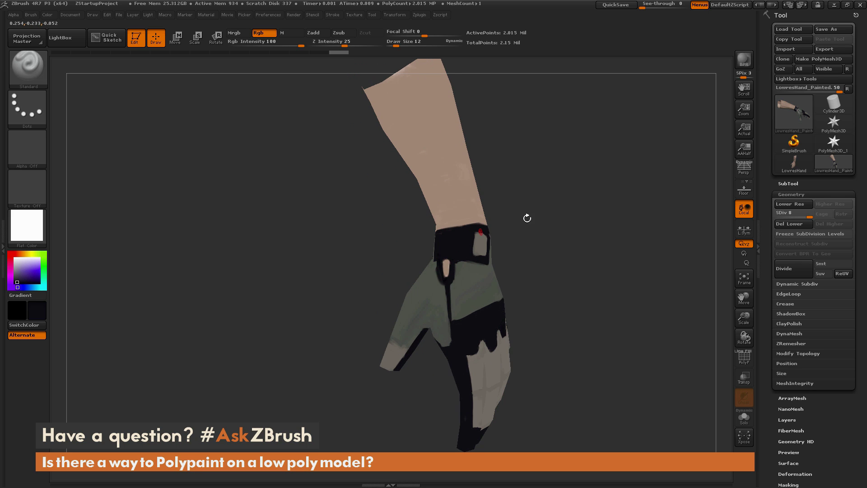
key(ctrl+shift+z)
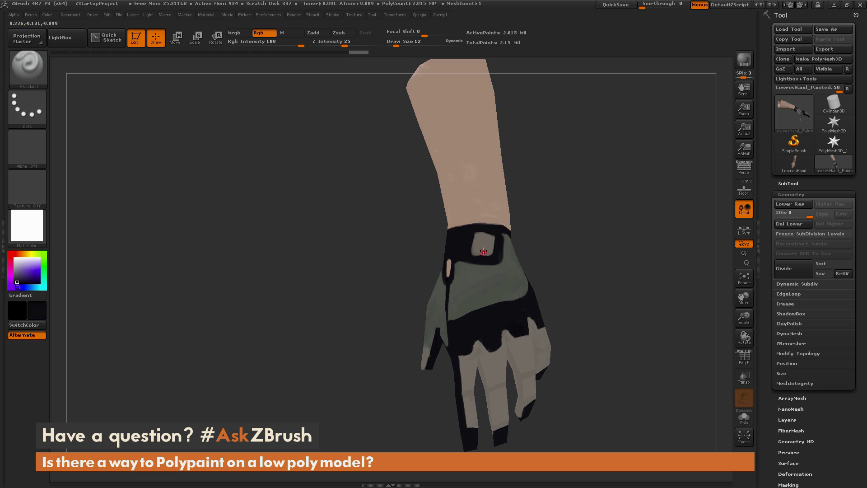
key(ctrl+shift+z)
Step: Sample the grey of the wristband patch and touch up the patch's edges with it
key(c)
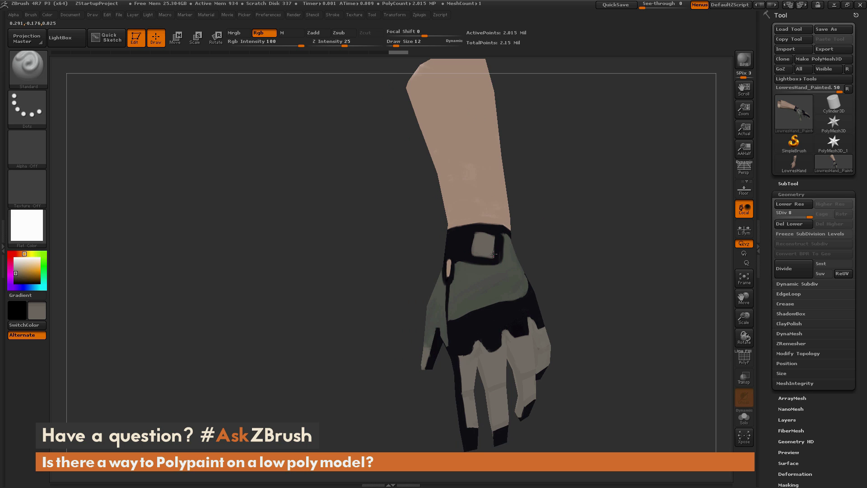
key(ctrl+shift+z)
key(ctrl+shift+z)
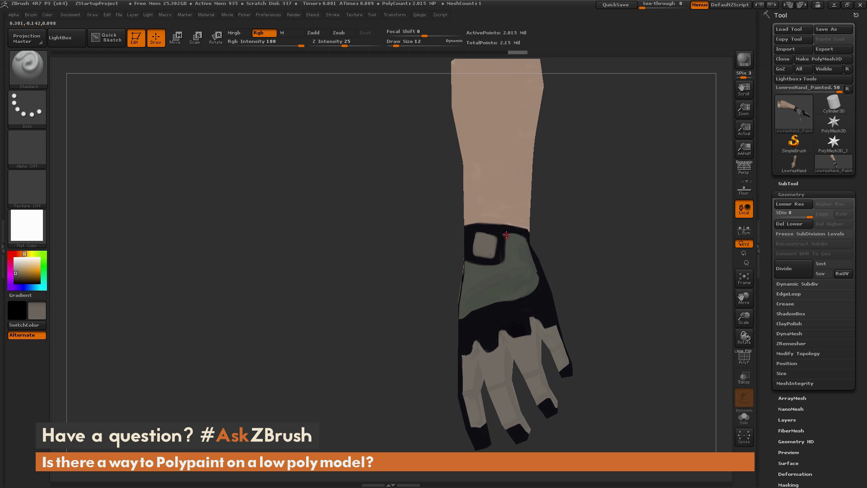
Step: Set Focal Shift to -100, sample the glove's green, touch up the green area beside the patch, and inspect the glove
drag(426, 39, 387, 39)
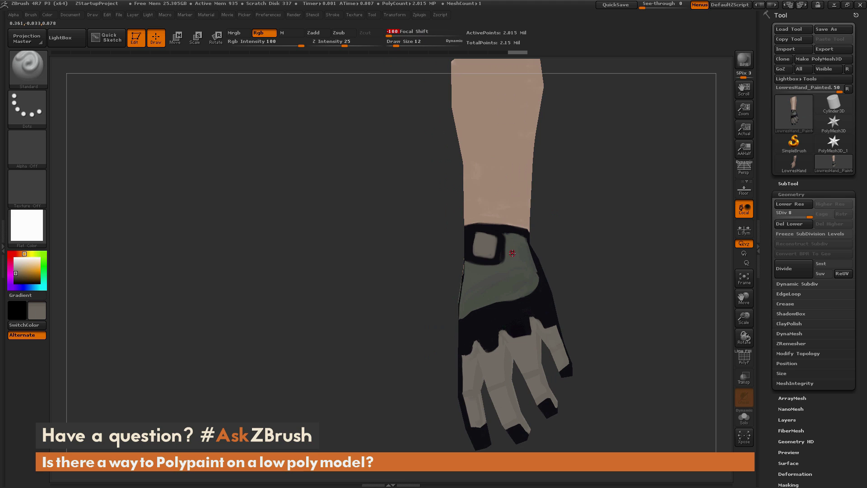
key(c)
key(ctrl+z)
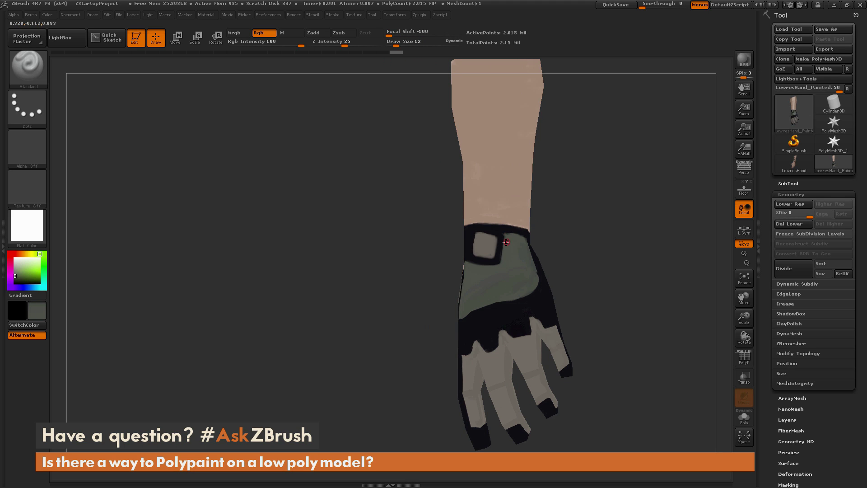
key(ctrl+shift+z)
key(ctrl+shift+z)
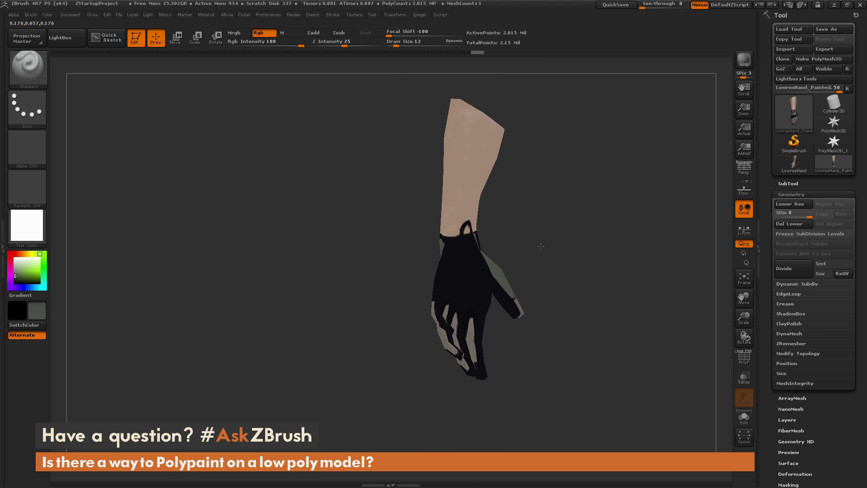
drag(532, 245, 518, 256)
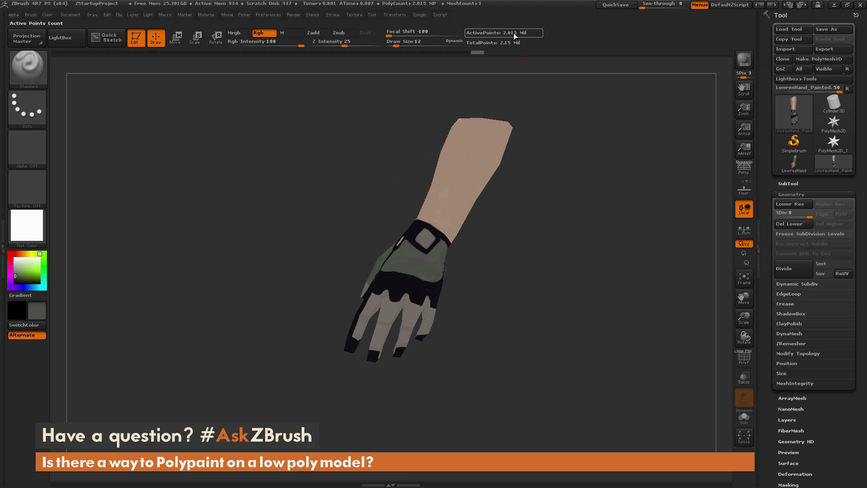
drag(570, 262, 570, 277)
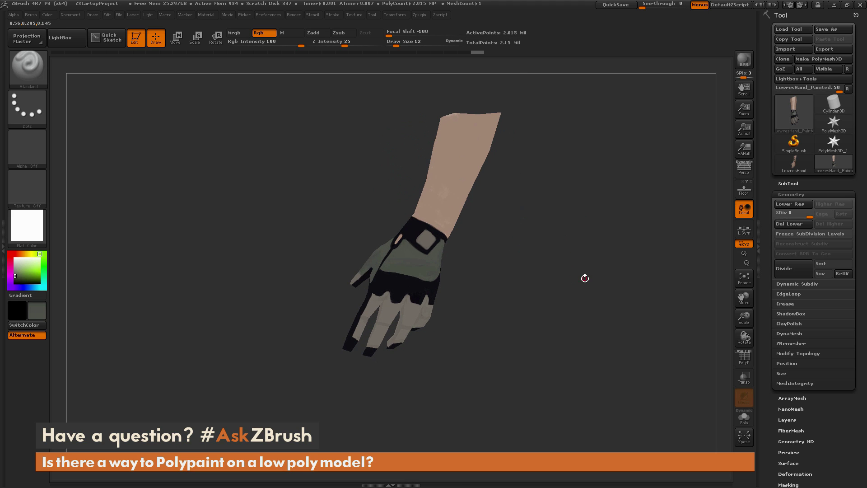
Step: Create a new texture map for the painted hand from its Polypaint
drag(766, 303, 772, 214)
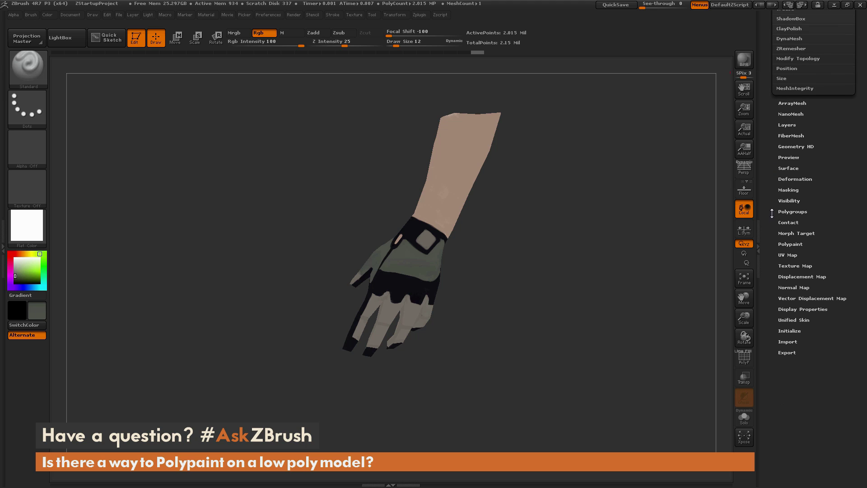
click(809, 265)
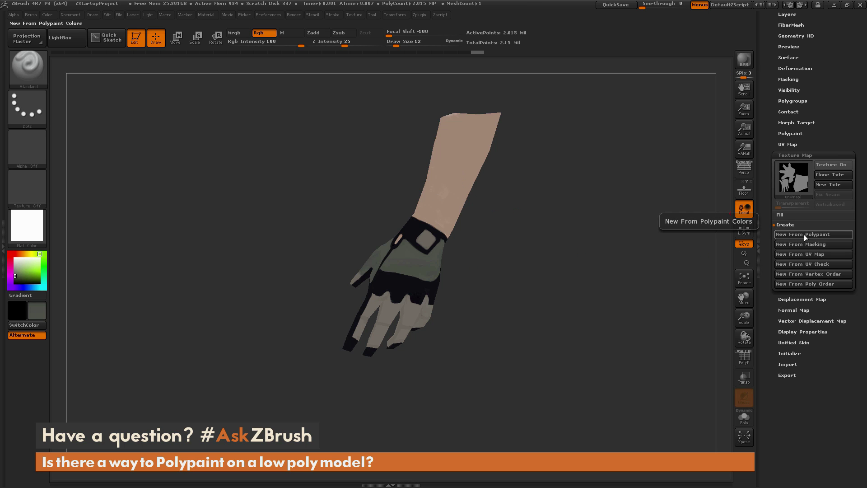
click(804, 235)
mouse_move(797, 180)
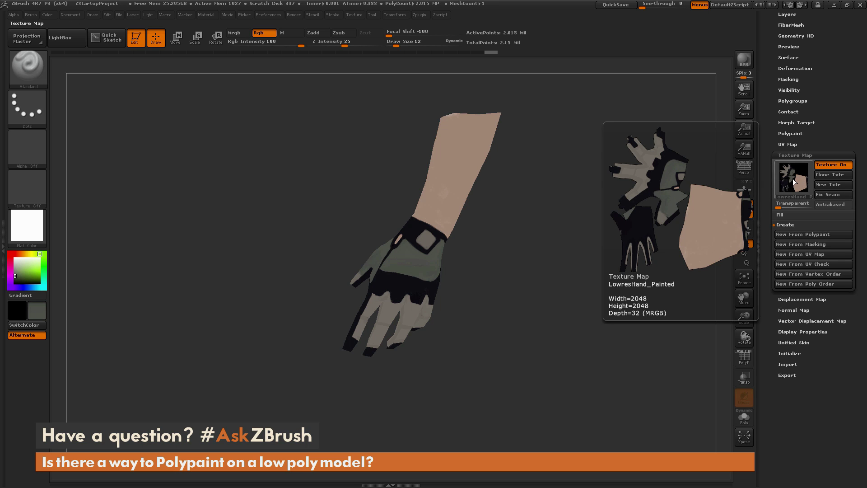
Step: Clone the hand's texture map into the texture library and check the copy there
click(830, 175)
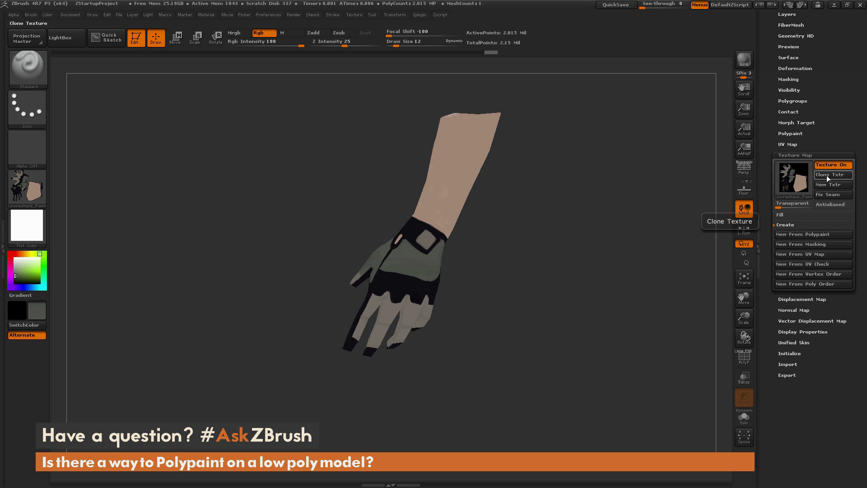
click(355, 14)
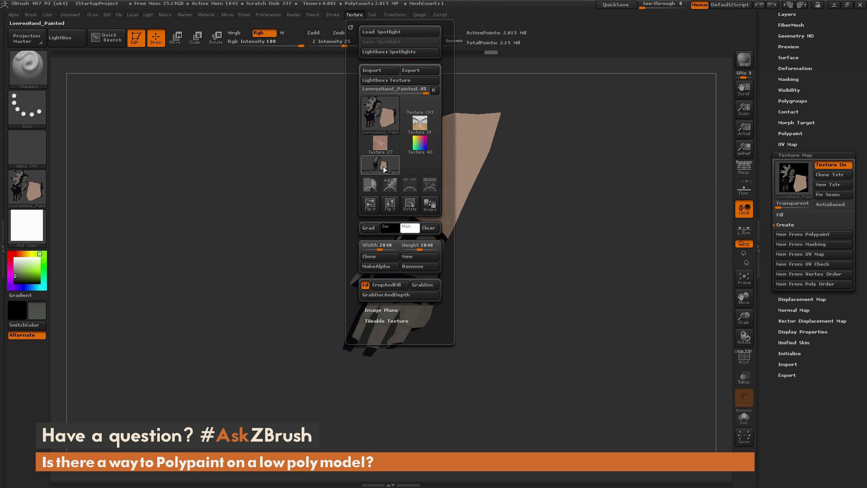
mouse_move(383, 165)
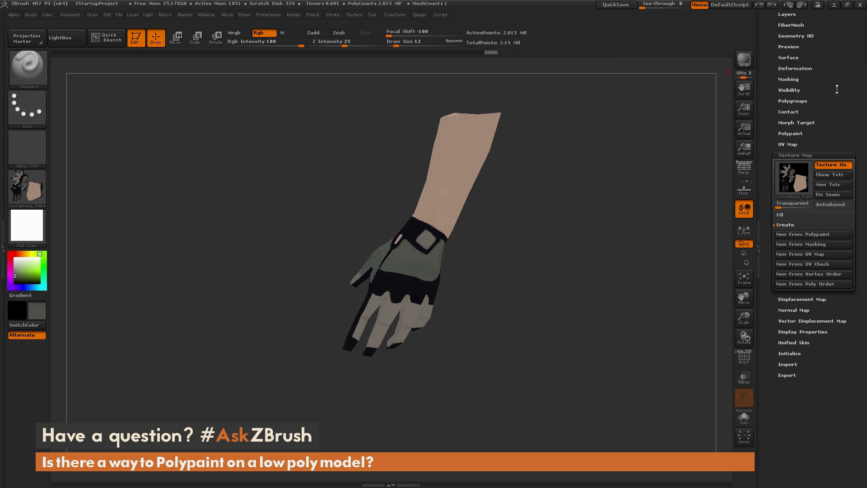
Step: Switch to the PolyMesh3D star and load the original LowresHand tool from file
scroll(829, 210, up, 5)
mouse_move(835, 127)
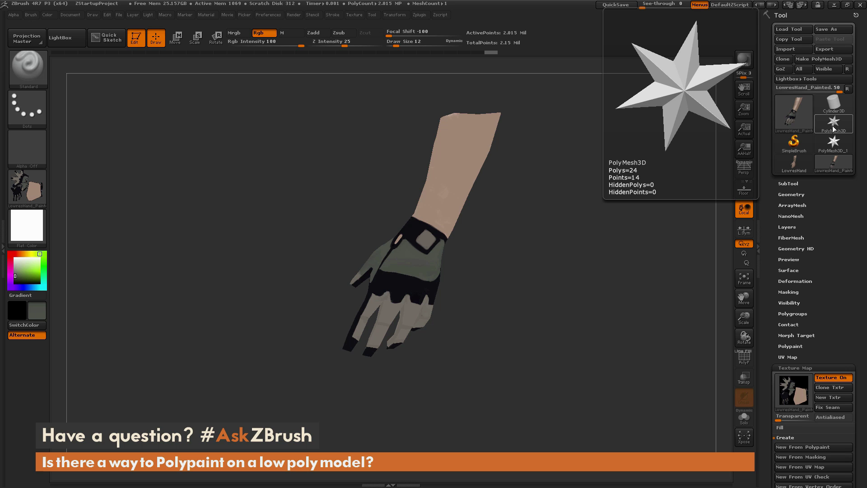
click(834, 128)
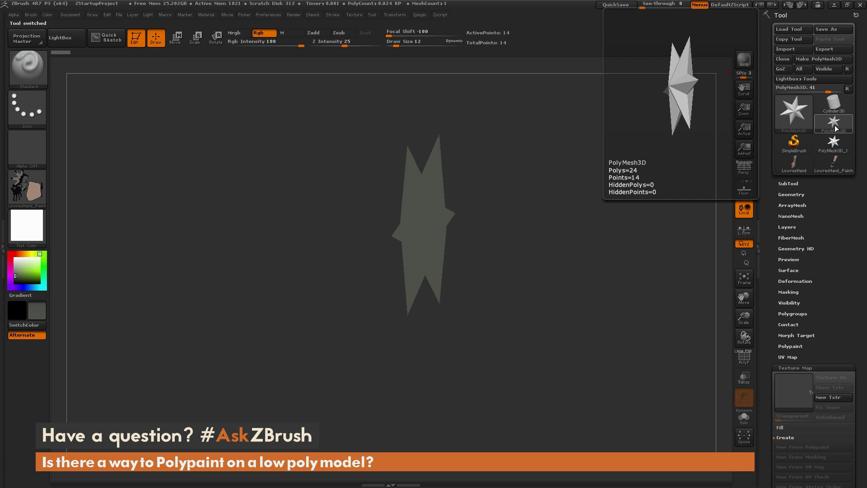
click(791, 29)
click(226, 188)
click(533, 342)
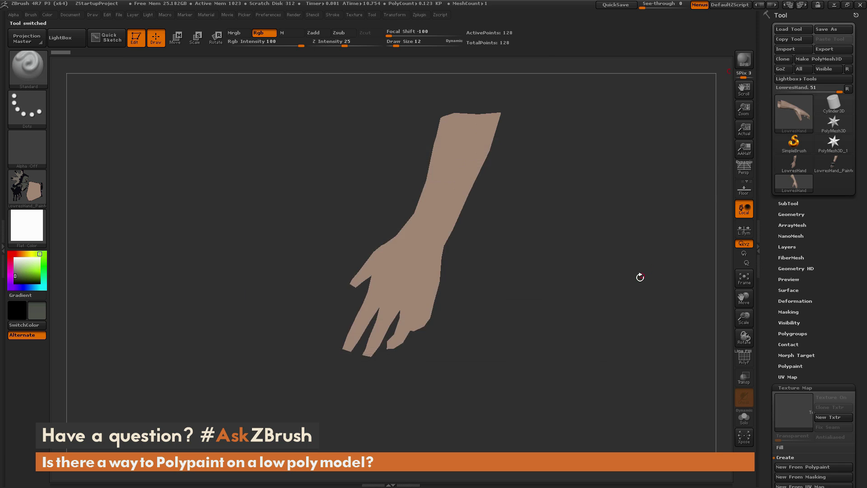
Step: Display the polyframe on the loaded low-poly hand and examine its topology
drag(640, 277, 621, 265)
key(shift+f)
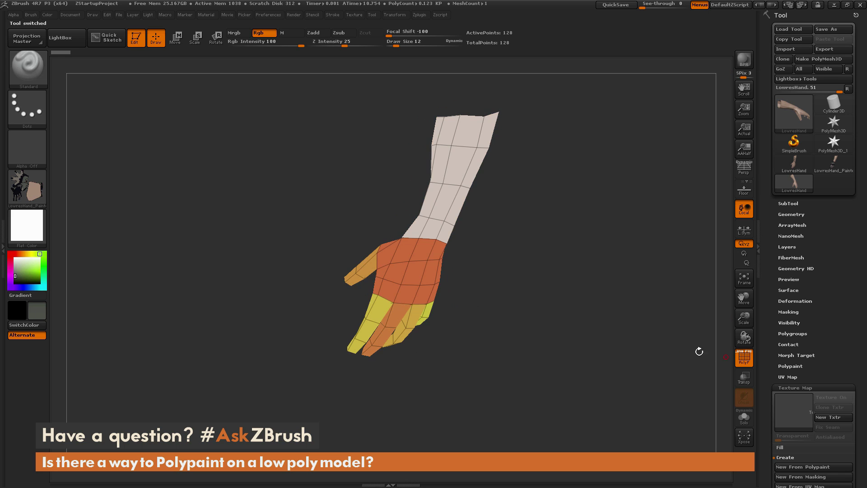
drag(700, 351, 718, 334)
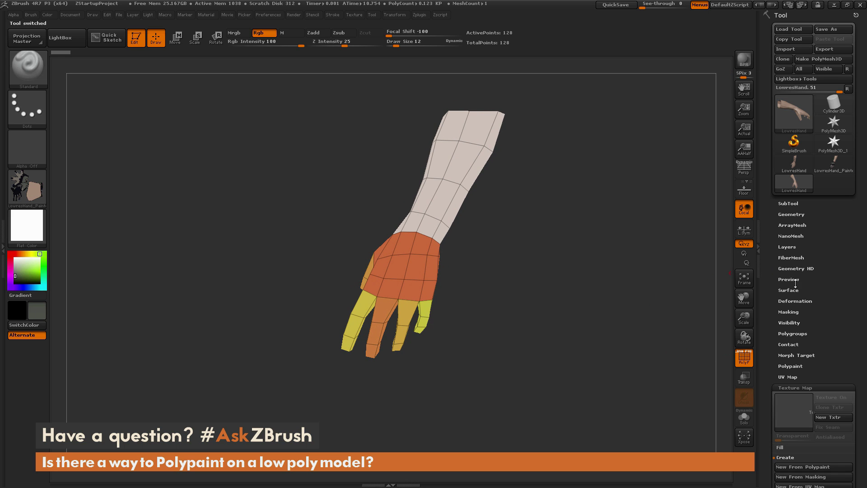
Step: Assign the LowresHand_Painted texture as the low-poly hand's texture map and inspect it up close
click(796, 410)
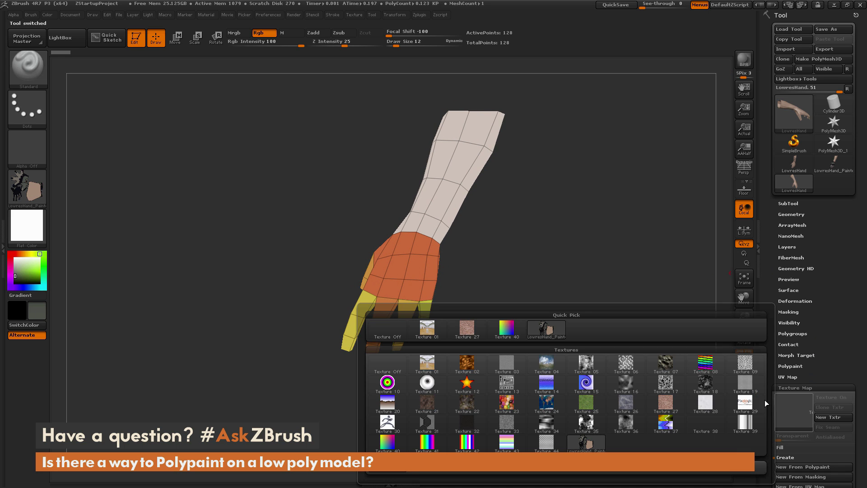
click(550, 332)
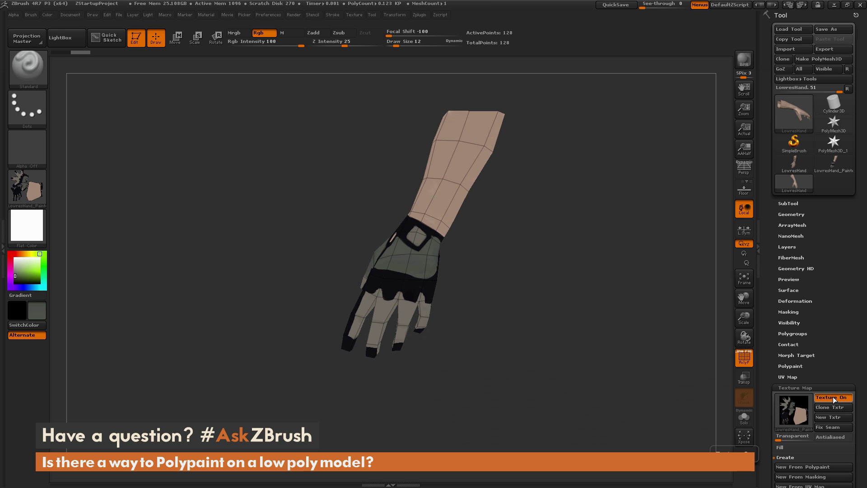
drag(710, 361, 619, 340)
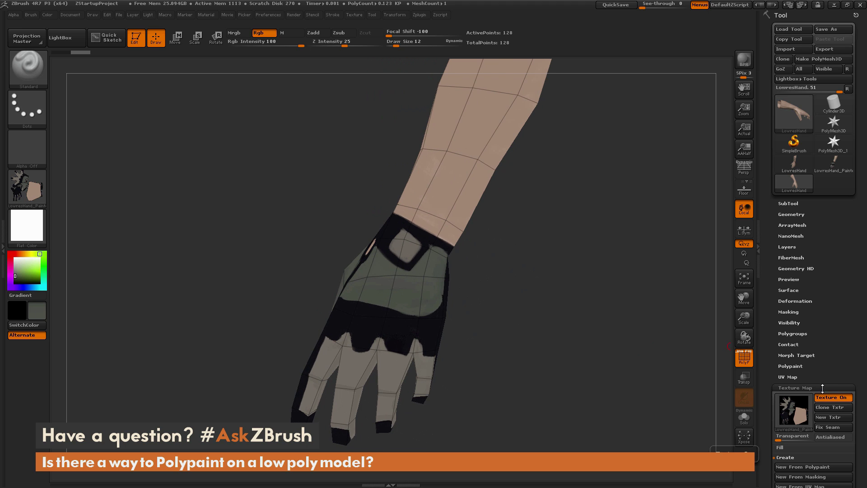
Step: Hide the polyframe, collapse the texture map settings, and inspect the textured low-poly hand
click(822, 388)
click(744, 358)
drag(630, 293, 607, 277)
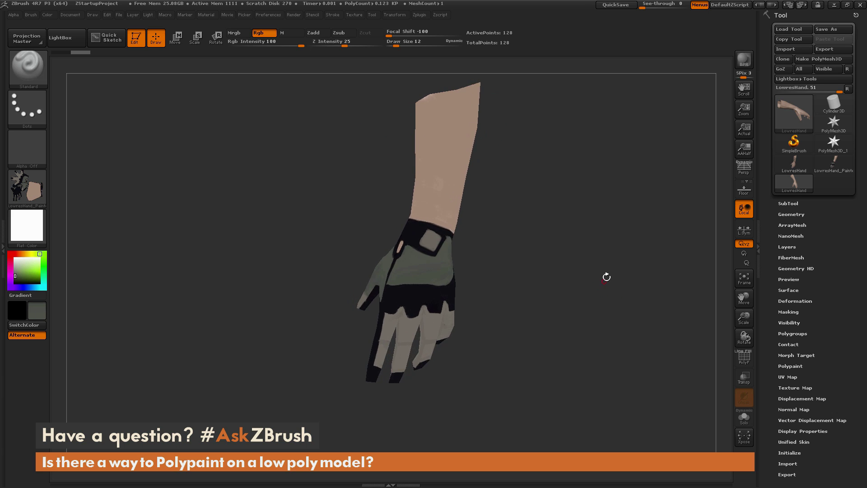
Step: Turn off the subdivide smooth modifier (Smt) in the low-poly hand's geometry settings and view the textured hand
click(791, 215)
click(829, 283)
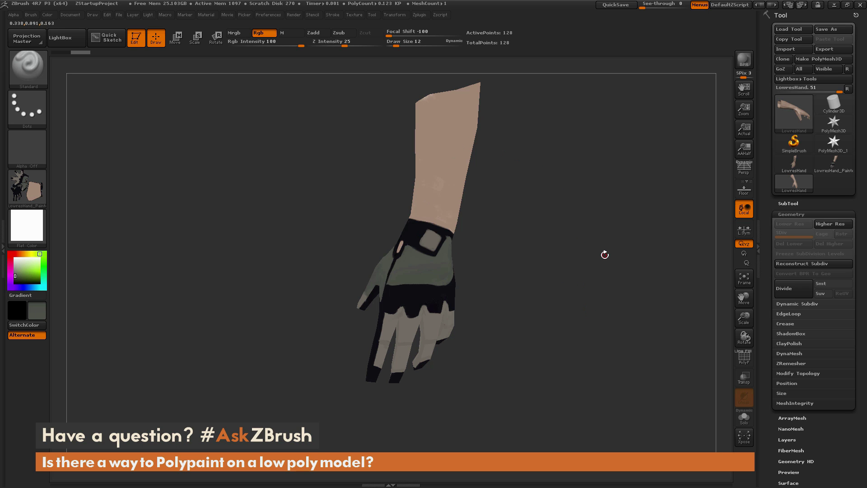
mouse_move(609, 259)
mouse_down()
mouse_move(560, 268)
mouse_move(584, 288)
mouse_move(608, 255)
mouse_up()
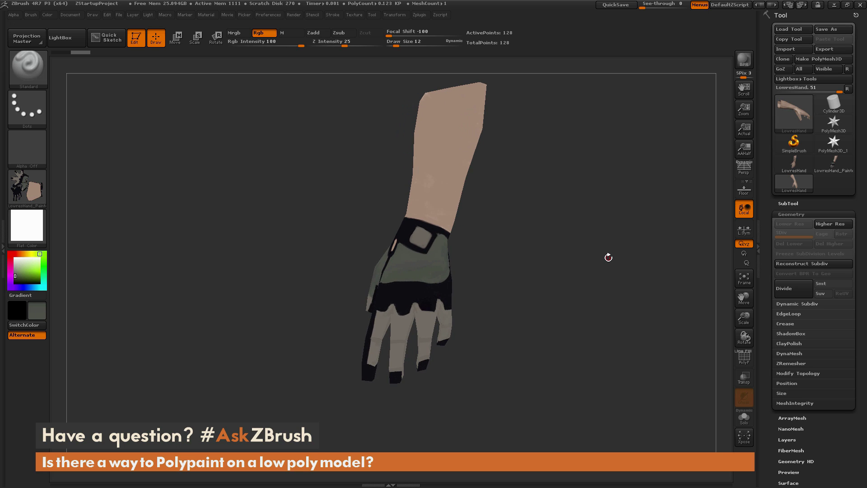